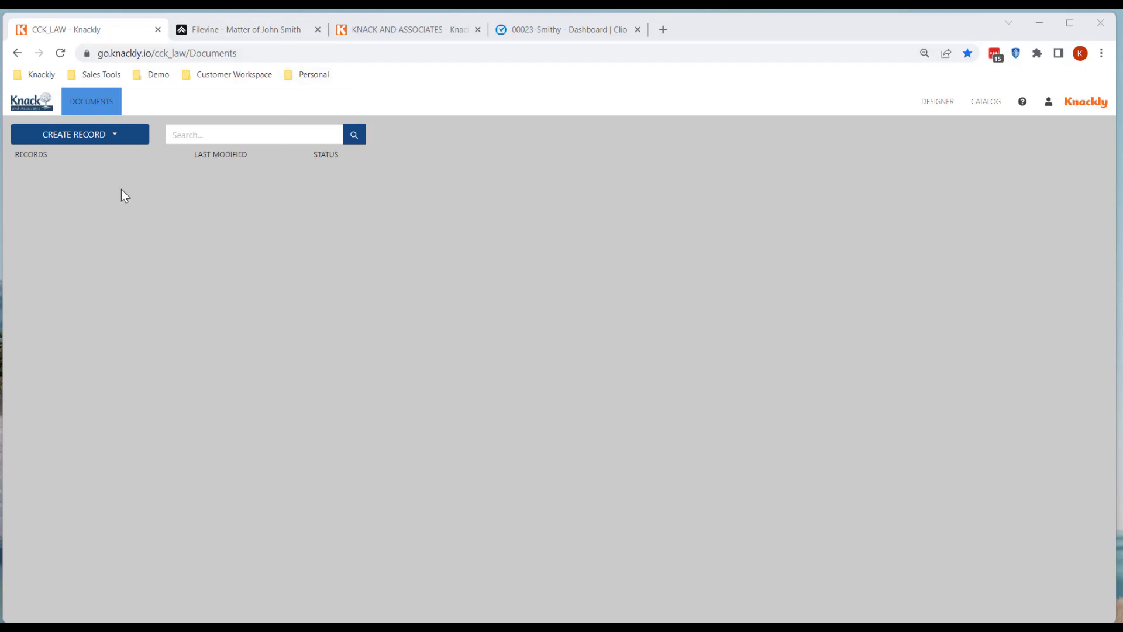
Start a new VA record linked to the client's Filevine project.
left_click(108, 135)
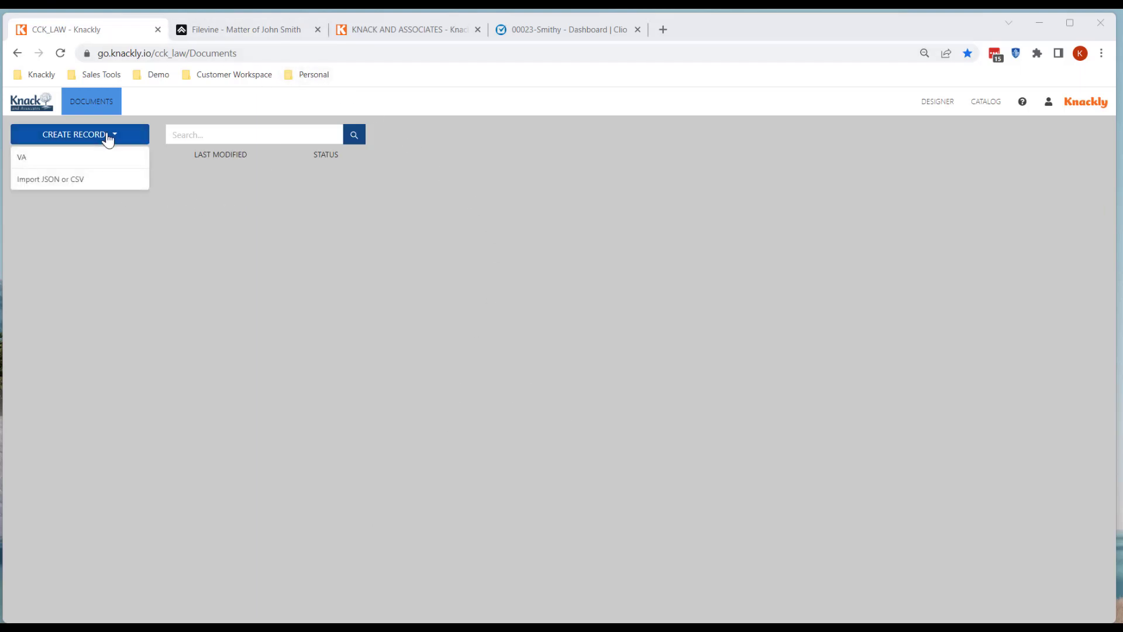
left_click(45, 167)
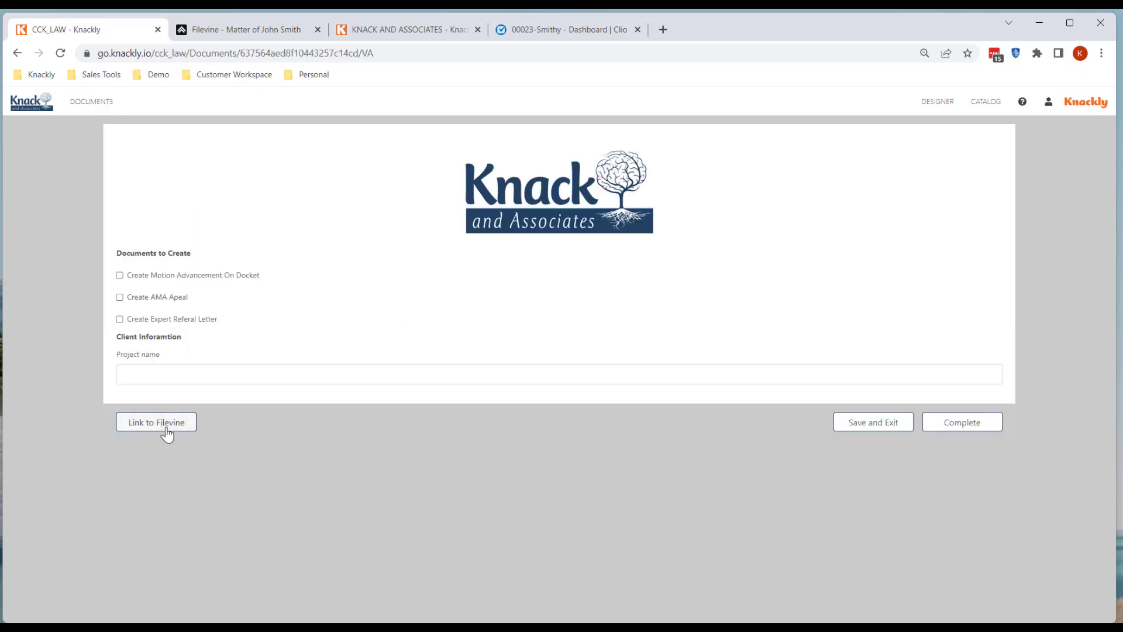
left_click(163, 421)
left_click(222, 228)
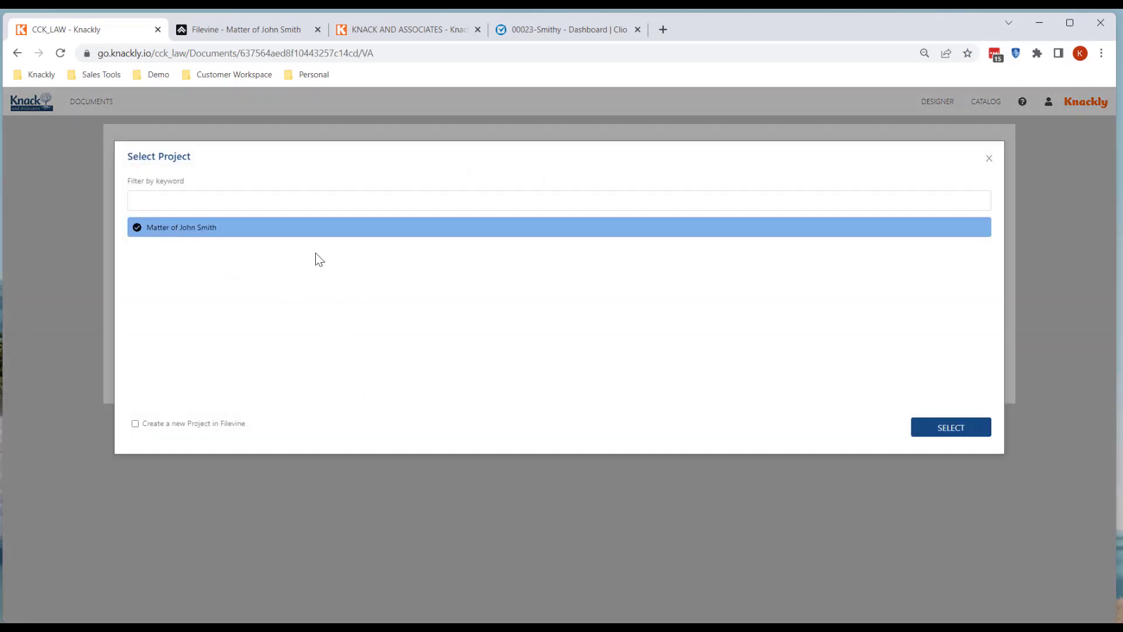
left_click(953, 427)
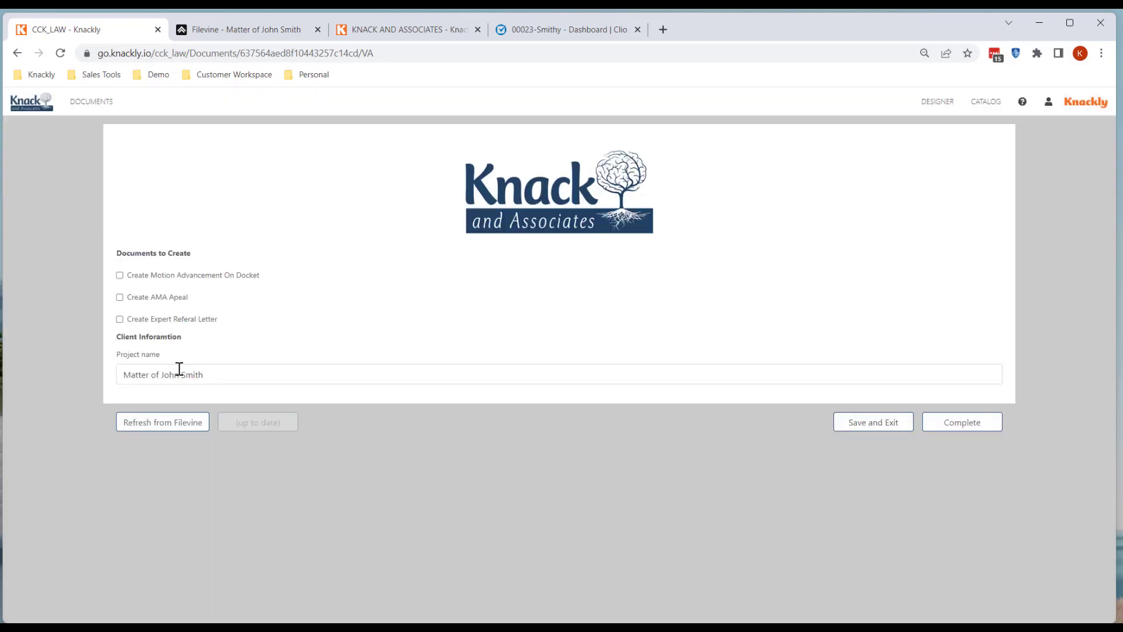
Tick Motion Advancement On Docket, AMA Apeal and Expert Referal Letter as documents to create.
left_click(120, 275)
left_click(119, 297)
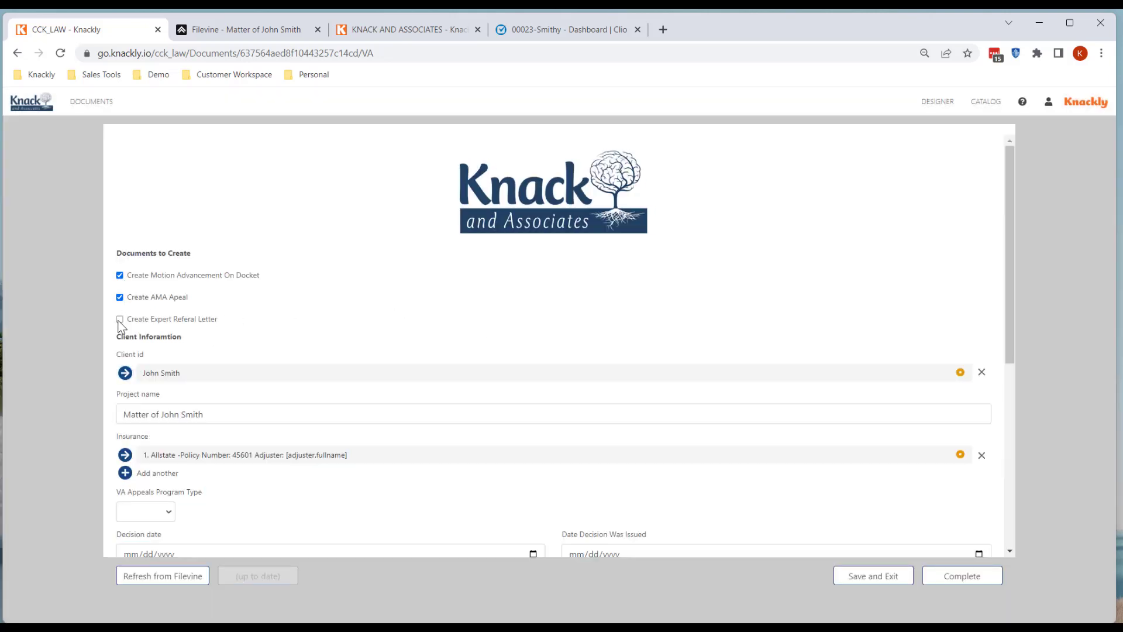
left_click(120, 319)
Assign the matching adjuster contact to the Allstate Homeowners insurance entry and save it.
left_click(271, 23)
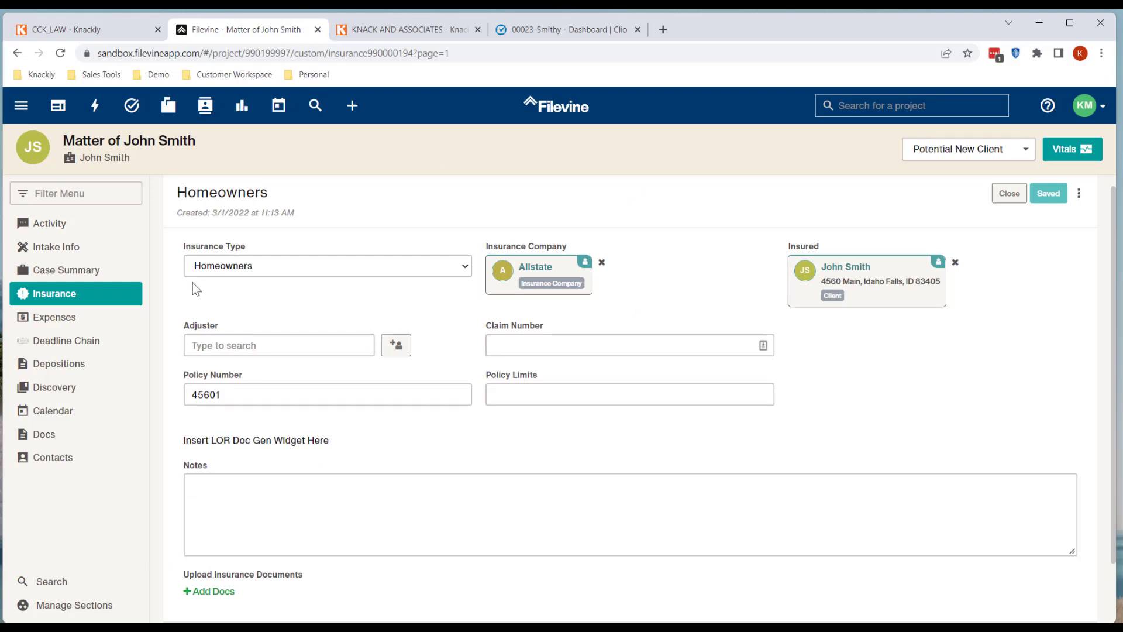
left_click(213, 345)
type("ma")
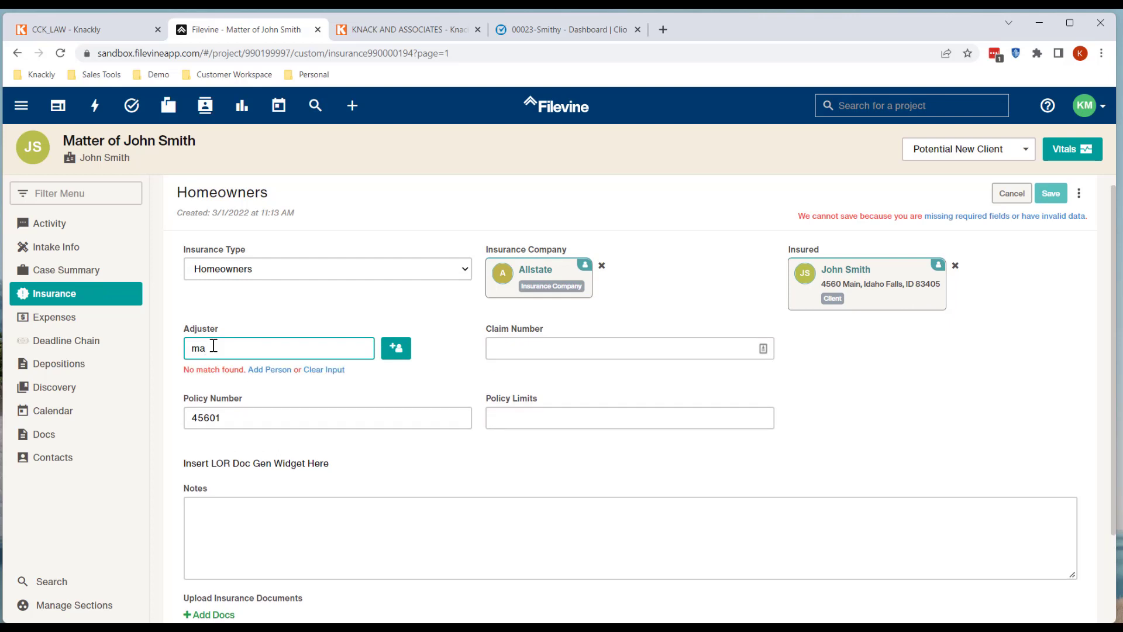
type("ry")
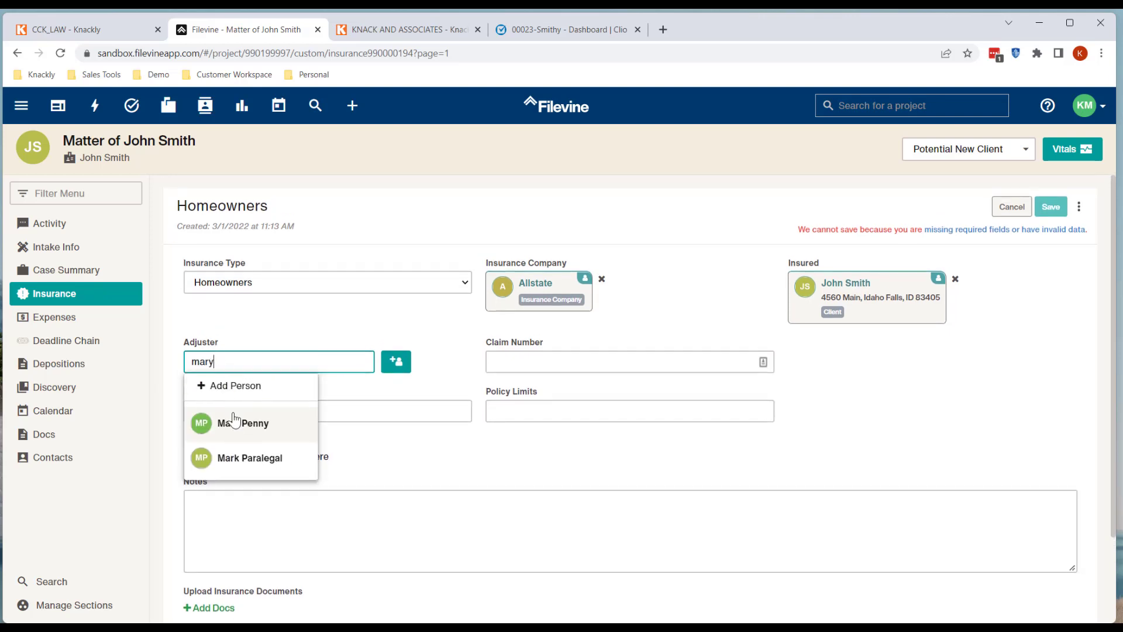
left_click(235, 422)
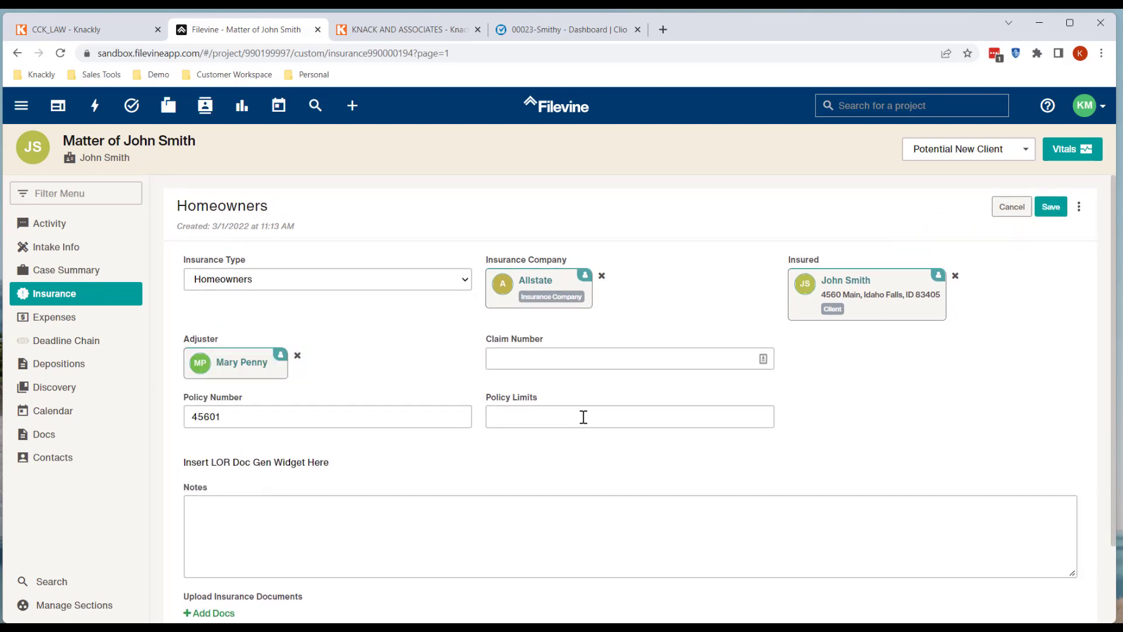
left_click(1050, 208)
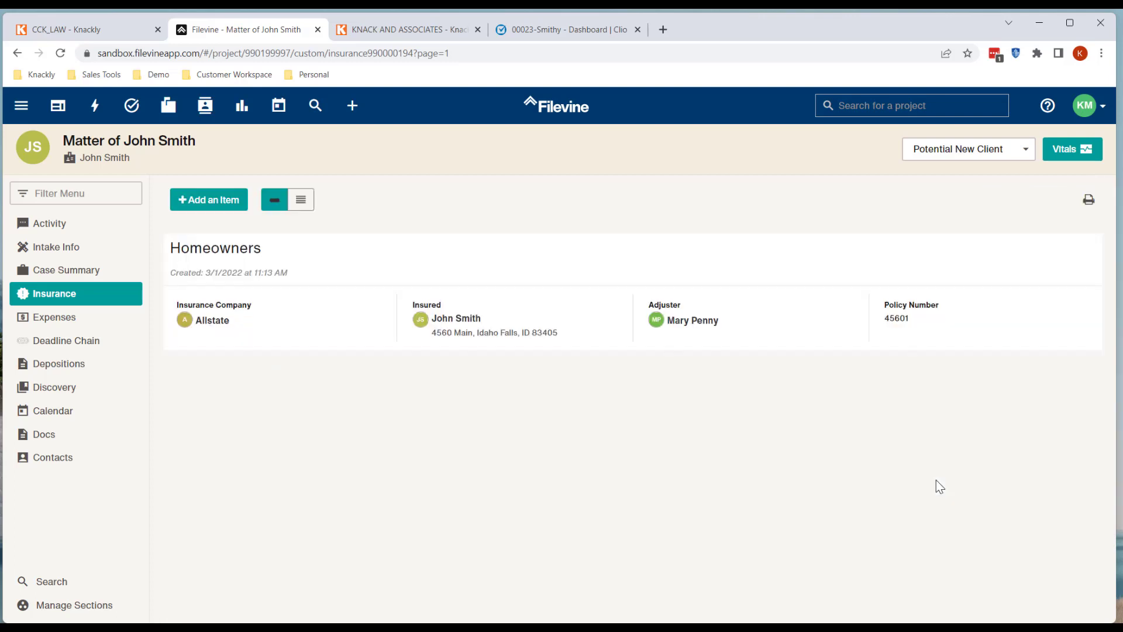
Refresh the Knackly VA record from Filevine and confirm the Allstate entry now shows the adjuster.
left_click(97, 37)
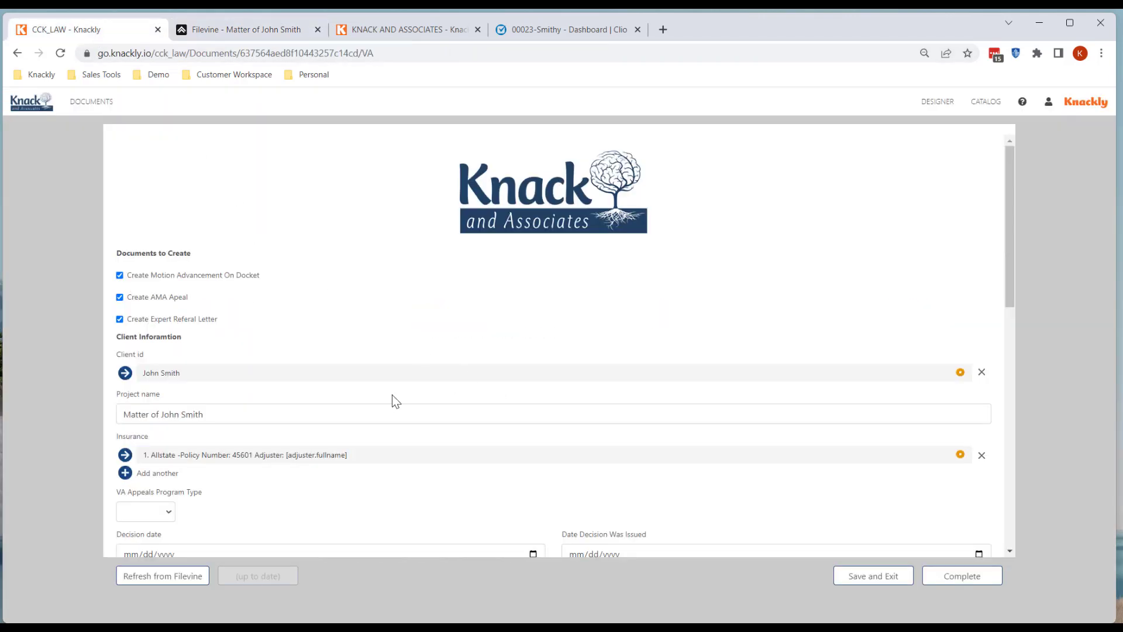
left_click(166, 578)
left_click(125, 454)
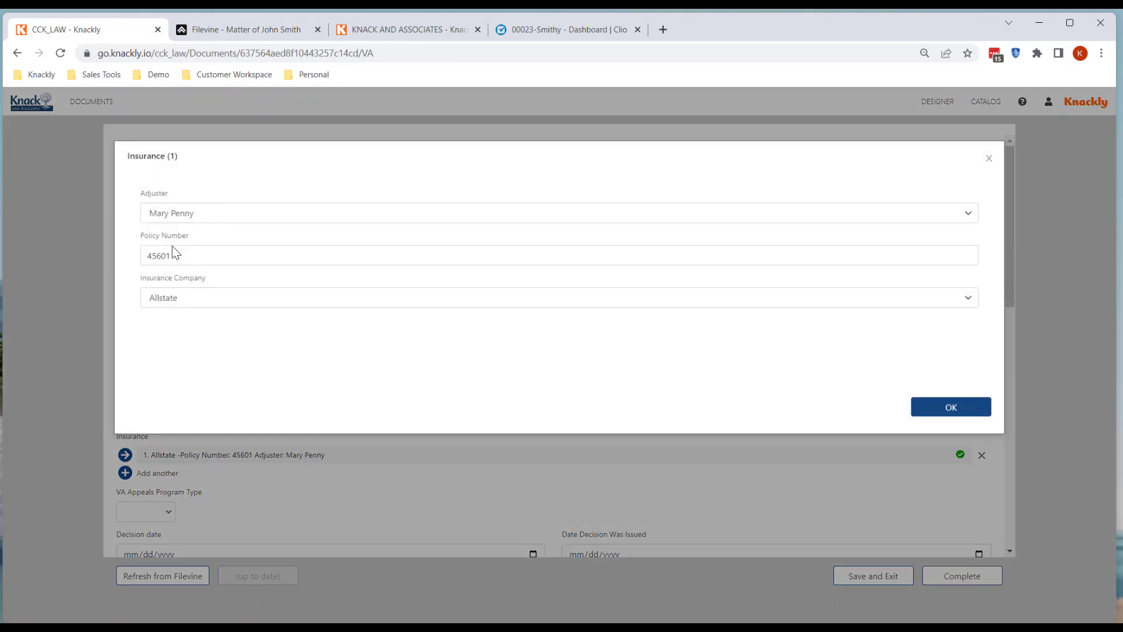
left_click(964, 411)
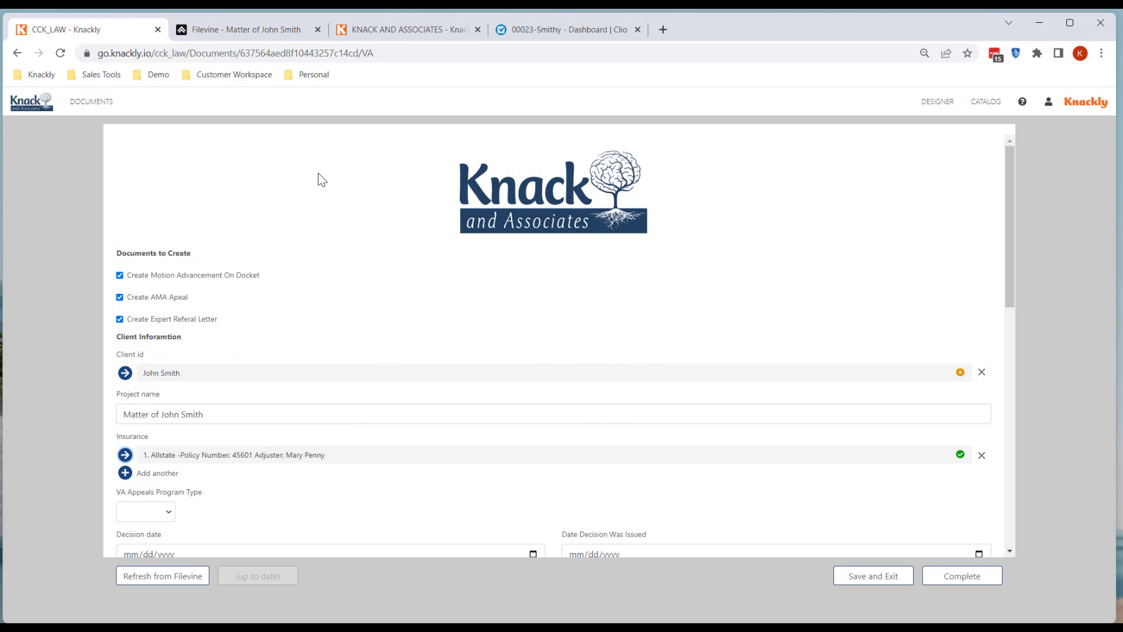
left_click(248, 27)
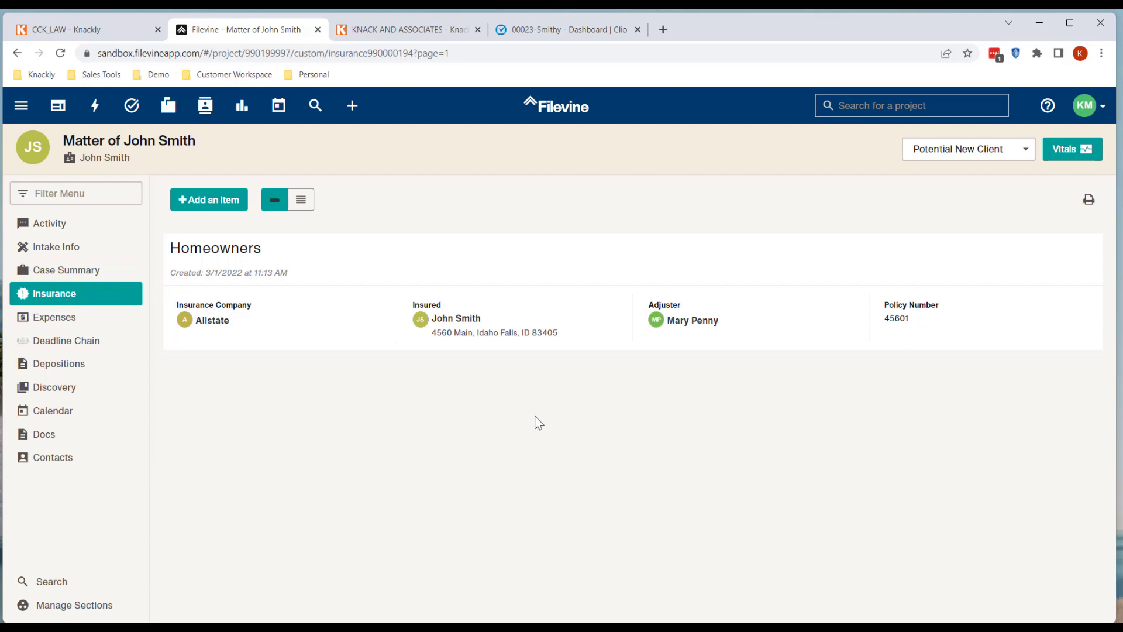
left_click(125, 32)
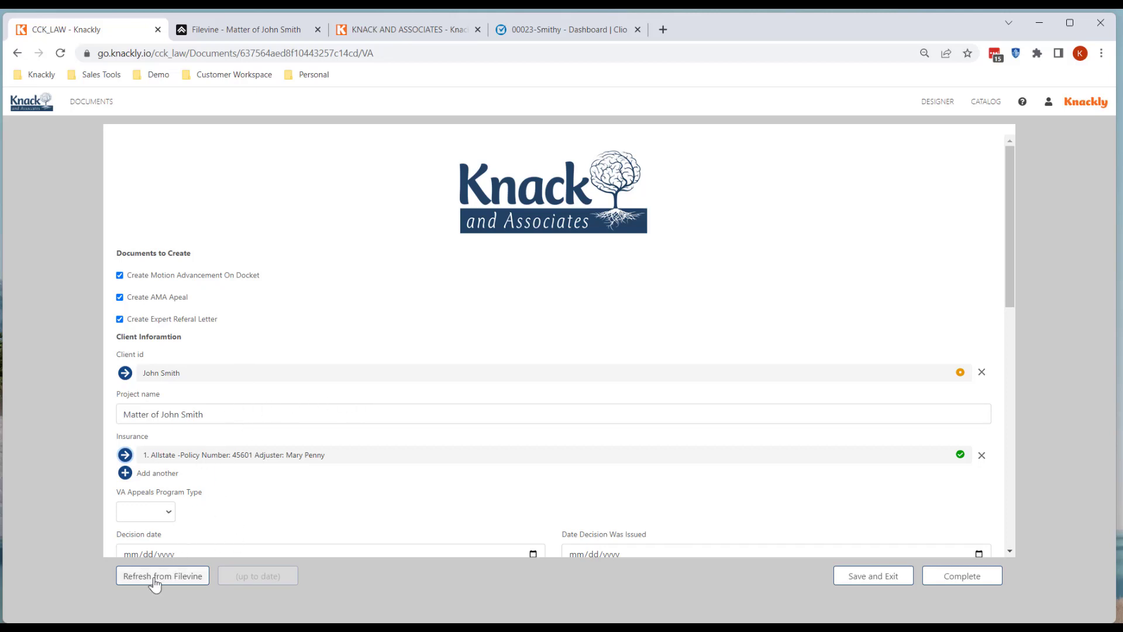
Complete the VA record and start a new Initial Email intake in the estate planning workspace.
left_click(953, 582)
left_click(406, 30)
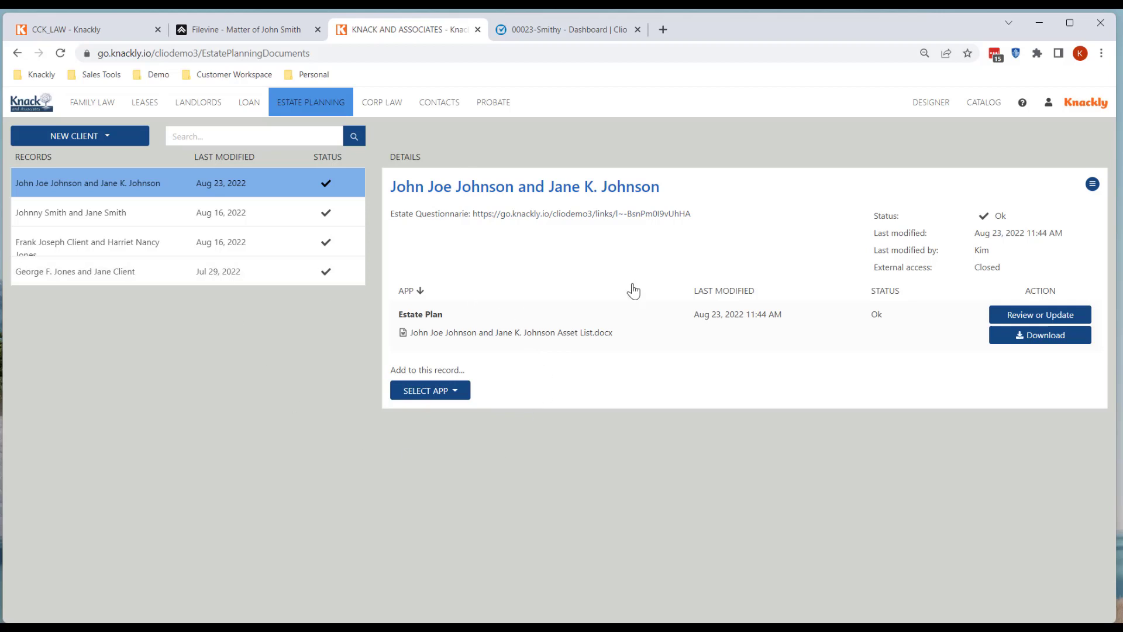
left_click(65, 139)
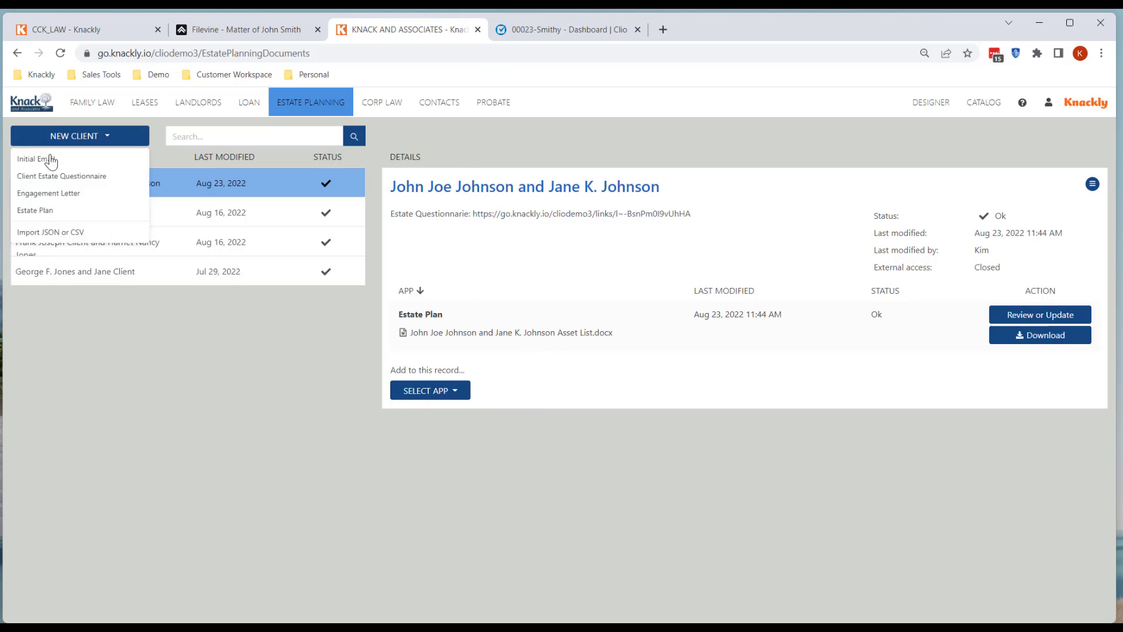
left_click(56, 161)
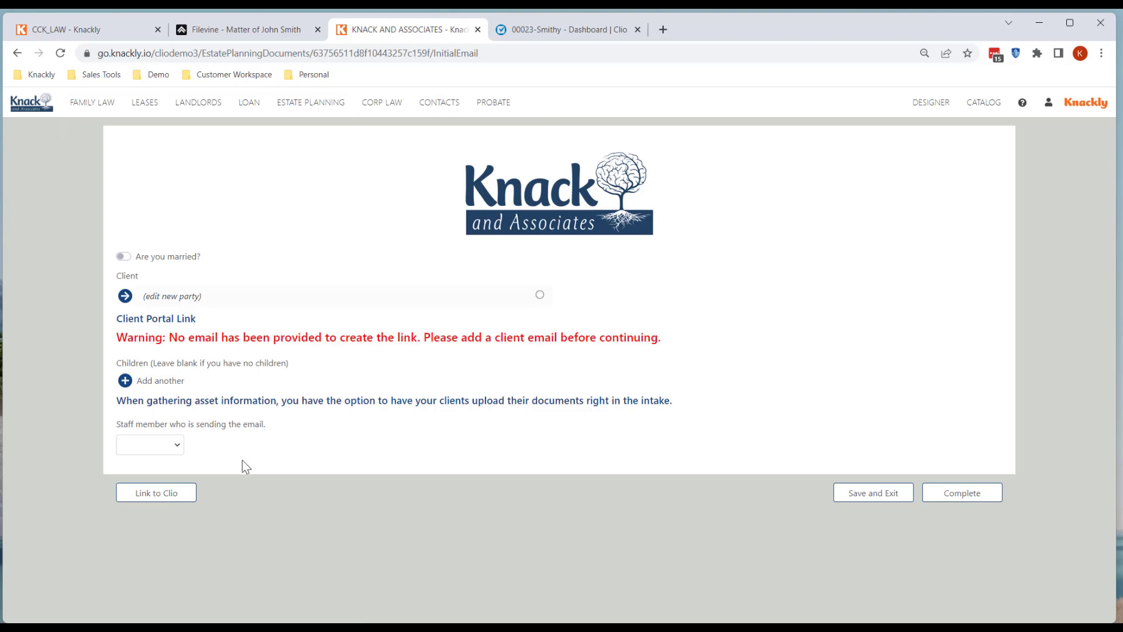
Link the intake to the client's Clio estate planning matter and review the prefilled client details.
left_click(174, 495)
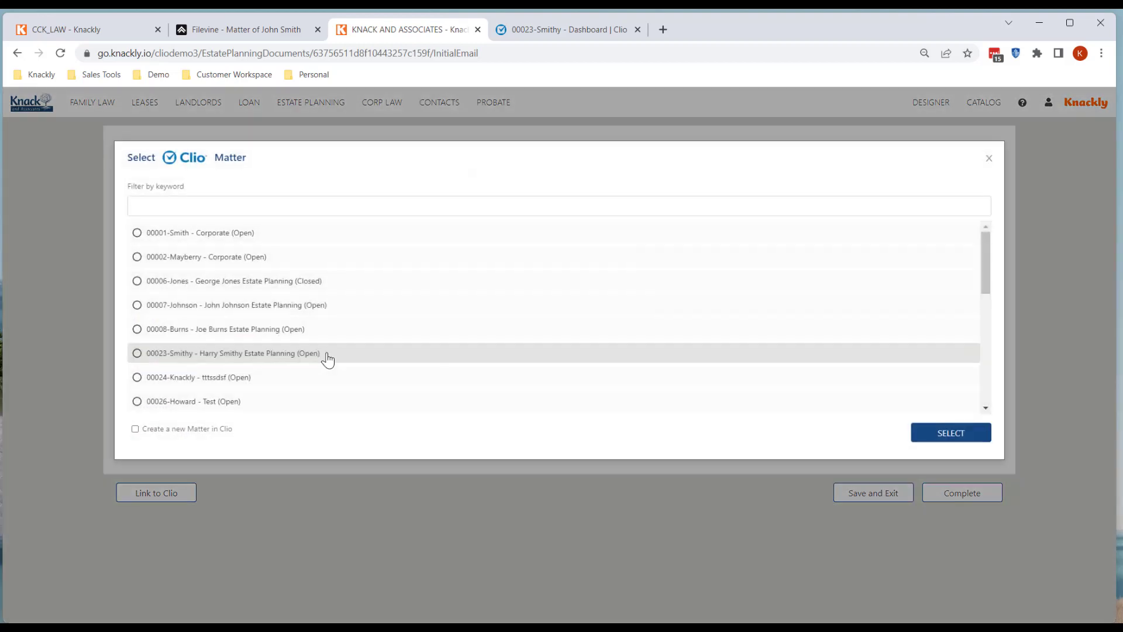
left_click(251, 356)
left_click(951, 436)
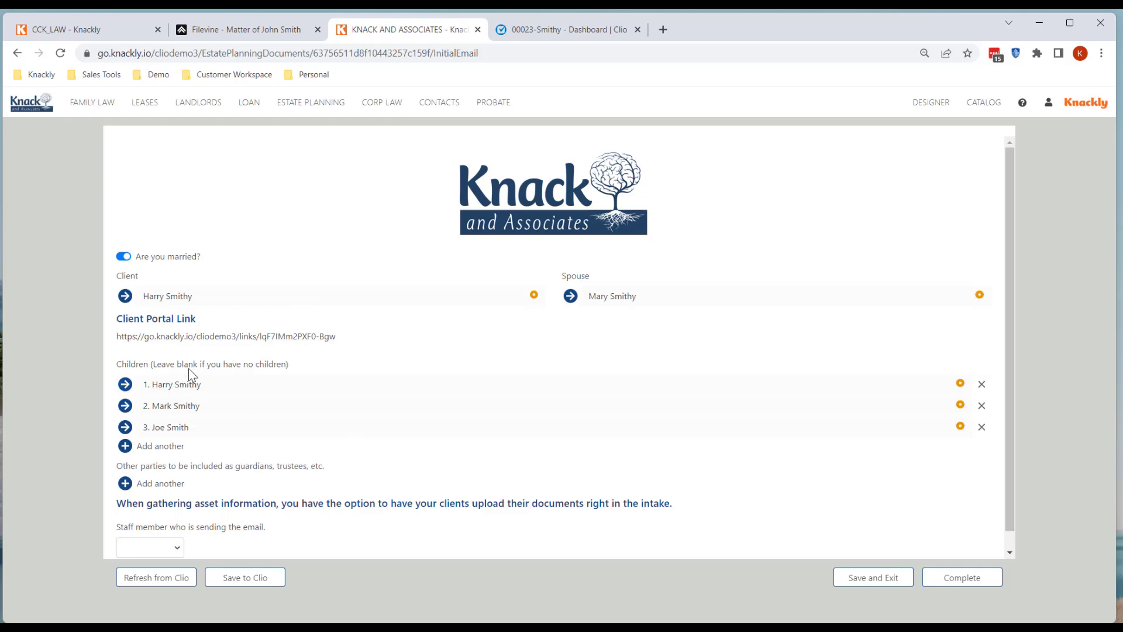
left_click(192, 295)
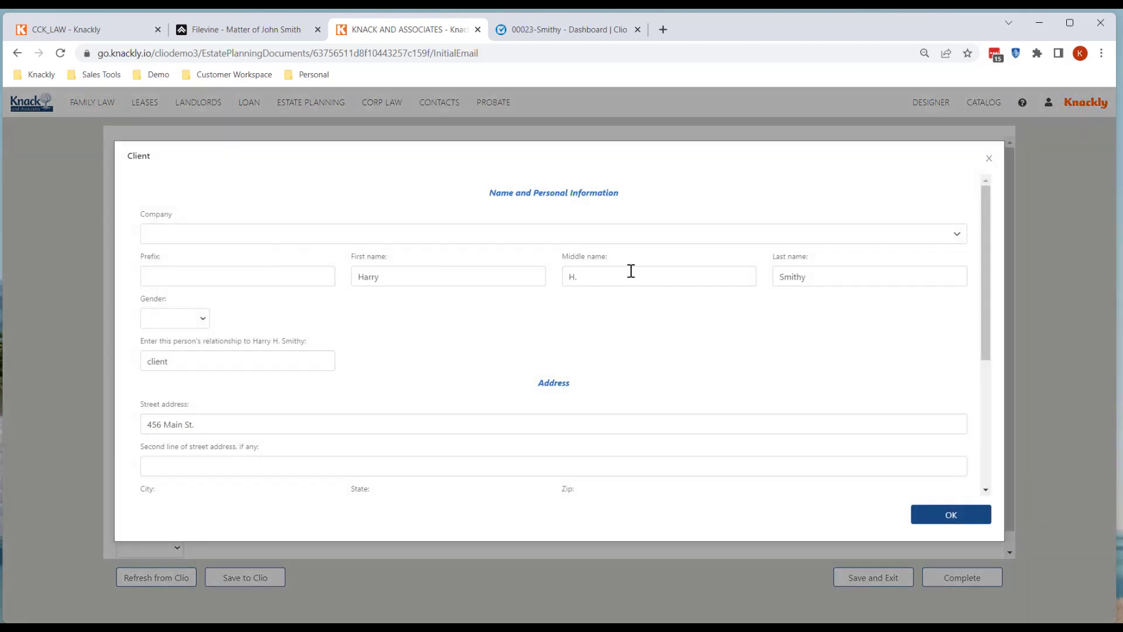
Review the prefilled client and first child details in the Knackly intake.
left_click(948, 516)
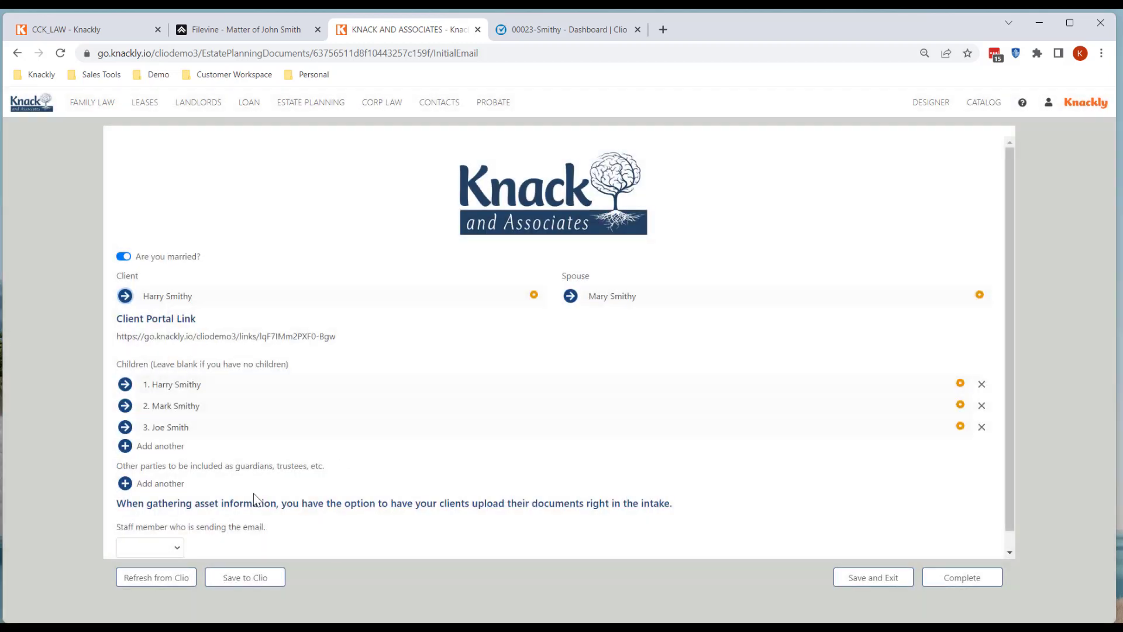
left_click(193, 384)
left_click(946, 515)
In Clio, replace the client's middle initial with the full middle name and save the contact.
left_click(546, 34)
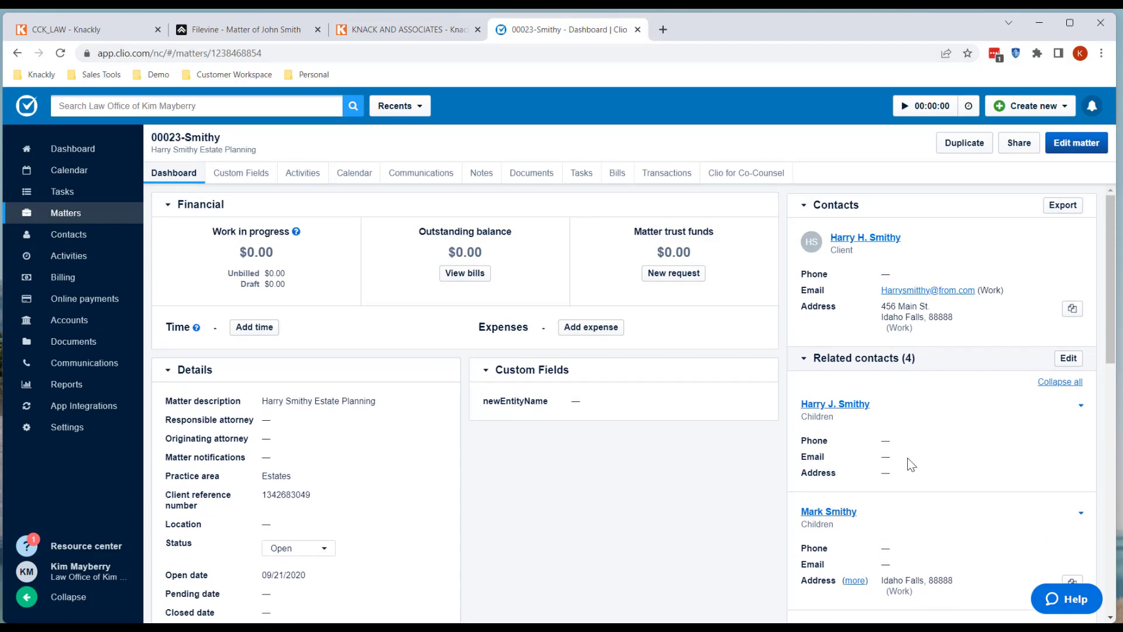
left_click(866, 238)
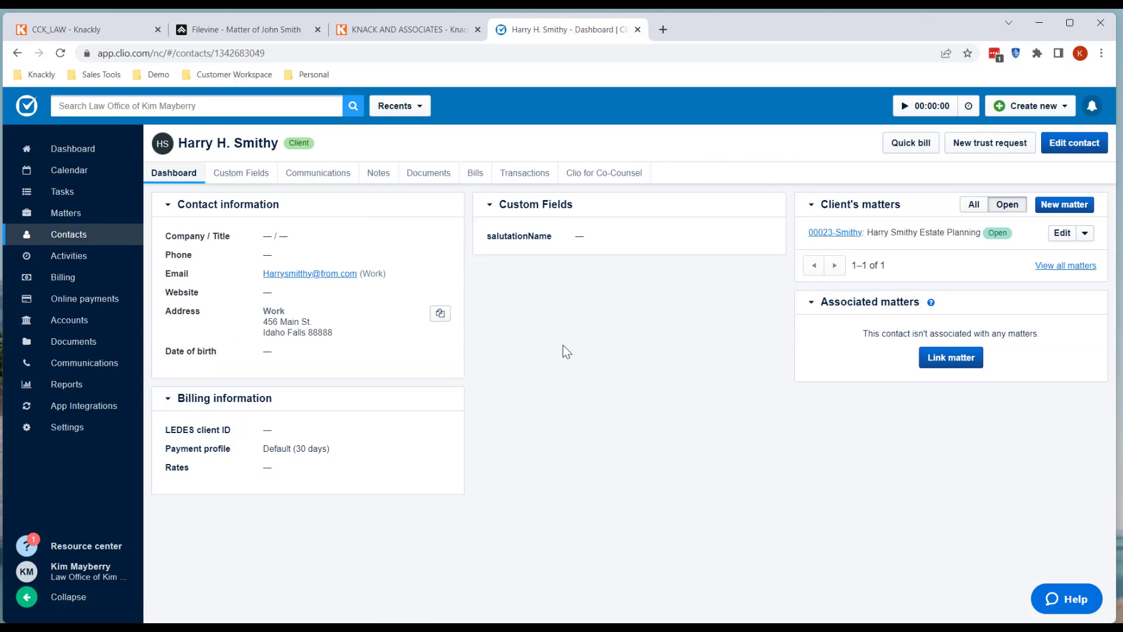
left_click(1070, 147)
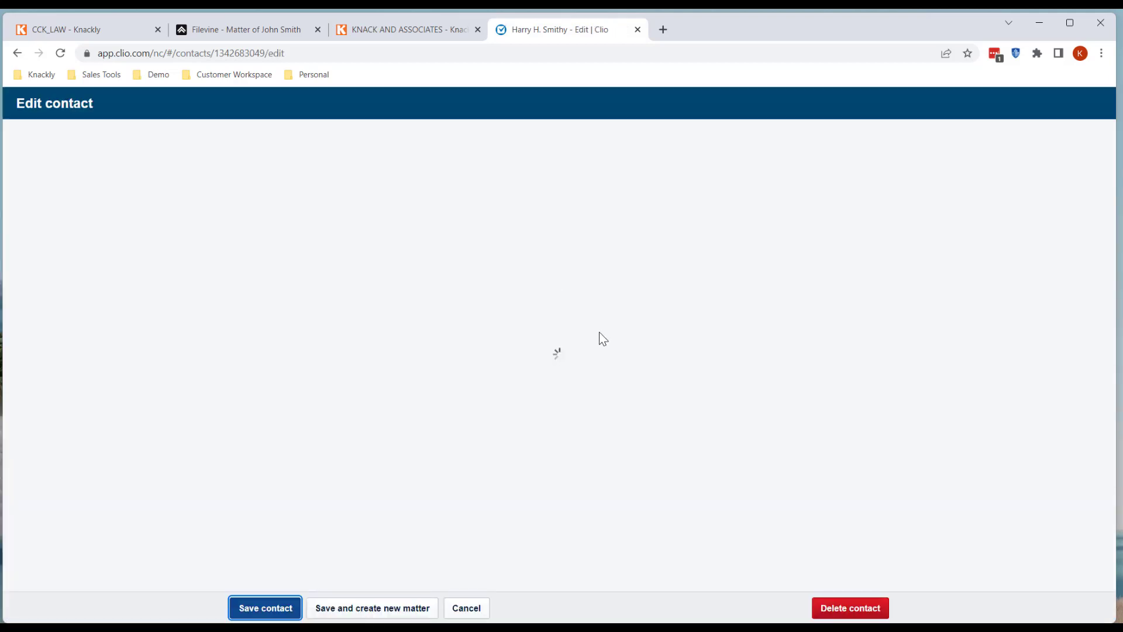
left_click(485, 287)
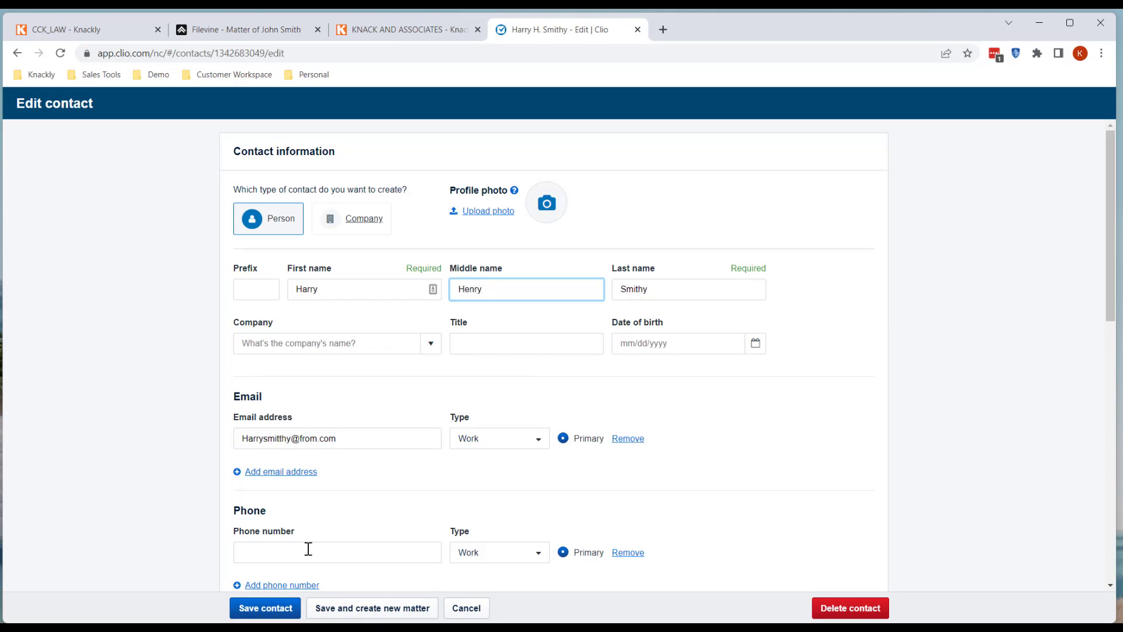
left_click(267, 608)
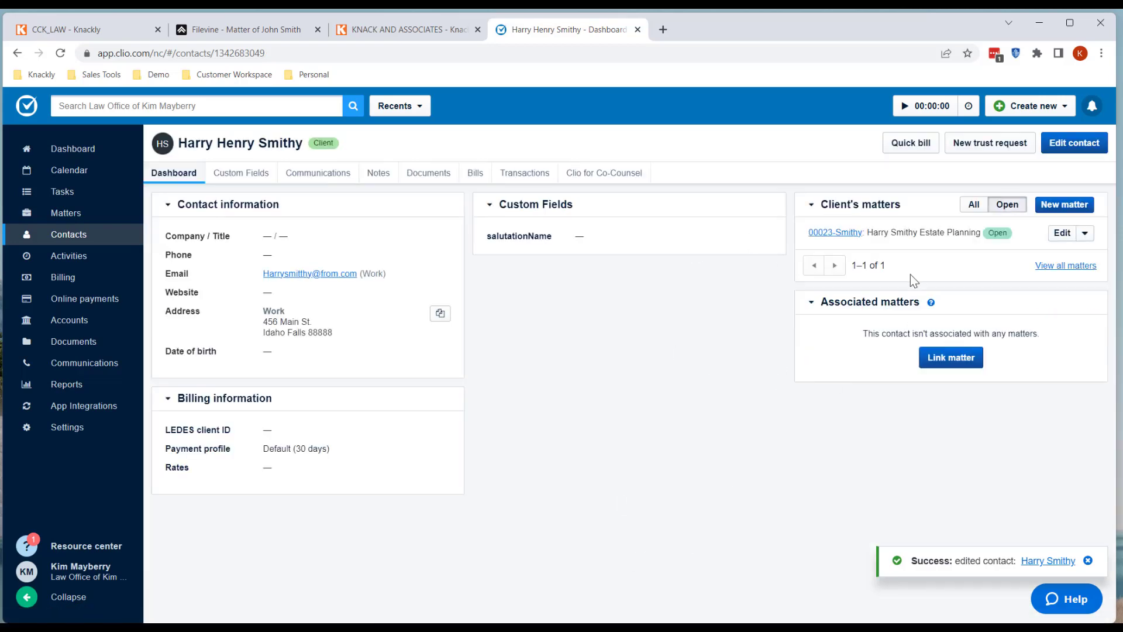
Refresh the Knackly intake from Clio and check the client's updated full name.
left_click(384, 30)
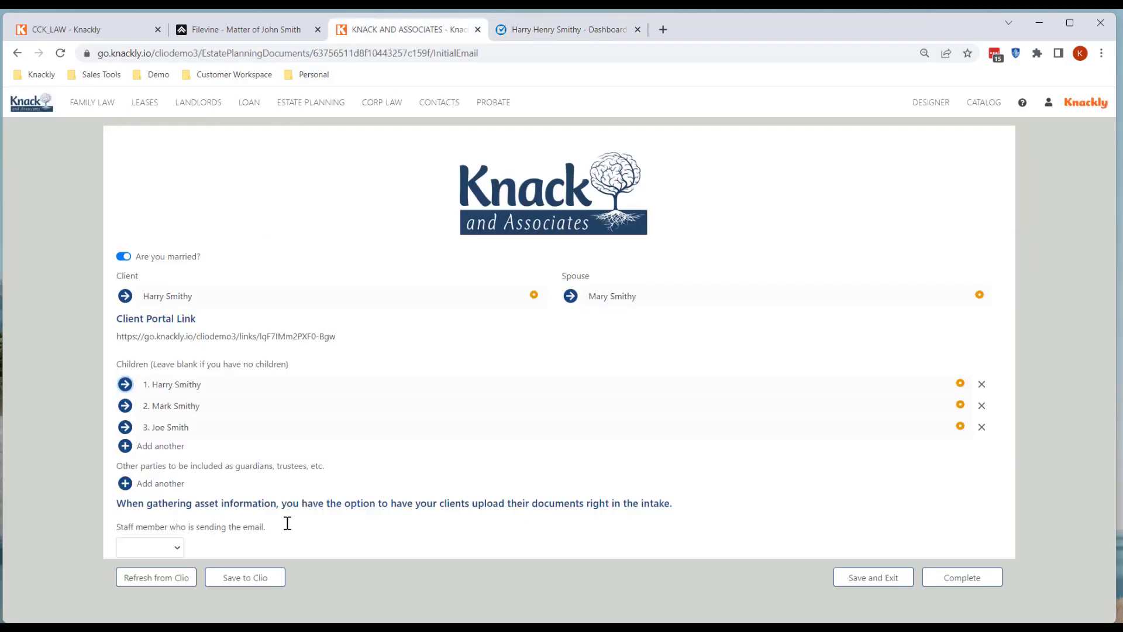
left_click(178, 578)
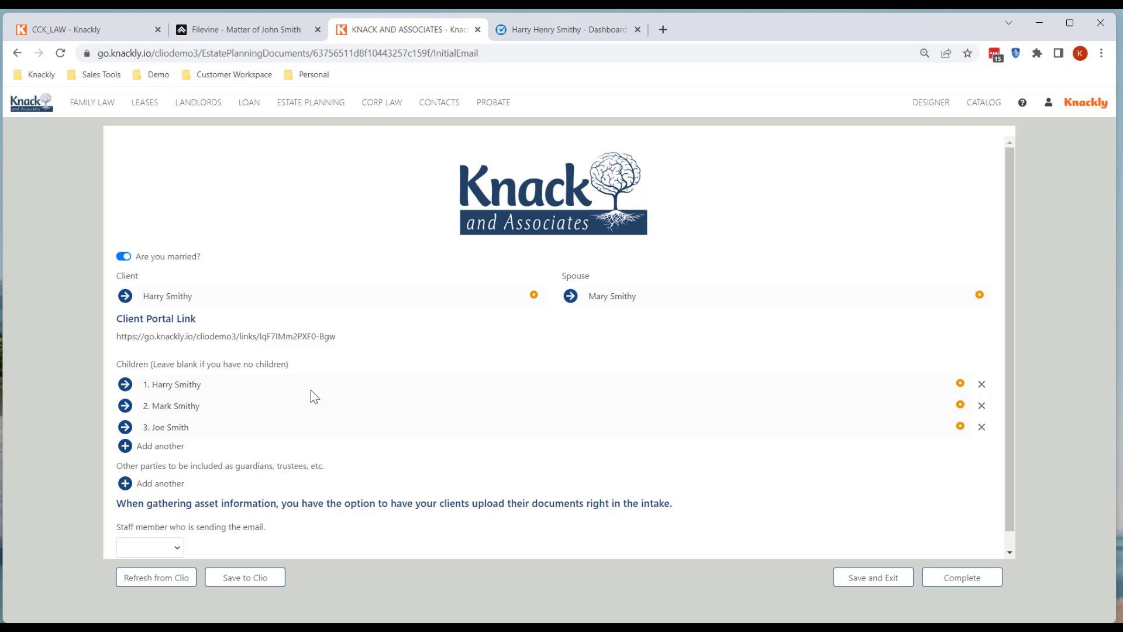
left_click(248, 297)
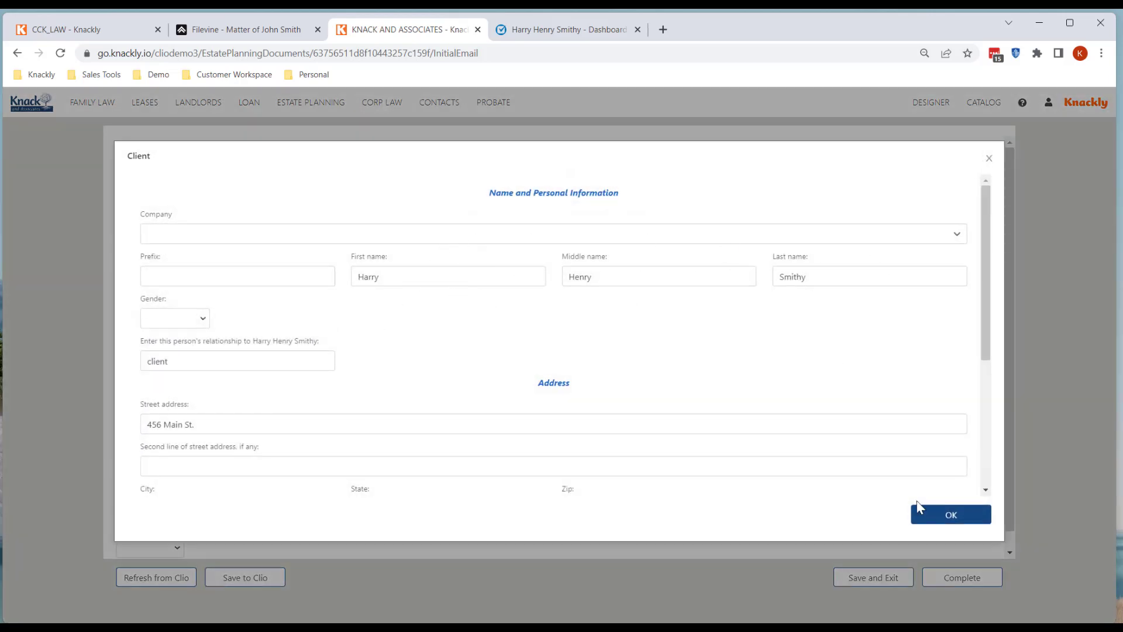
left_click(942, 518)
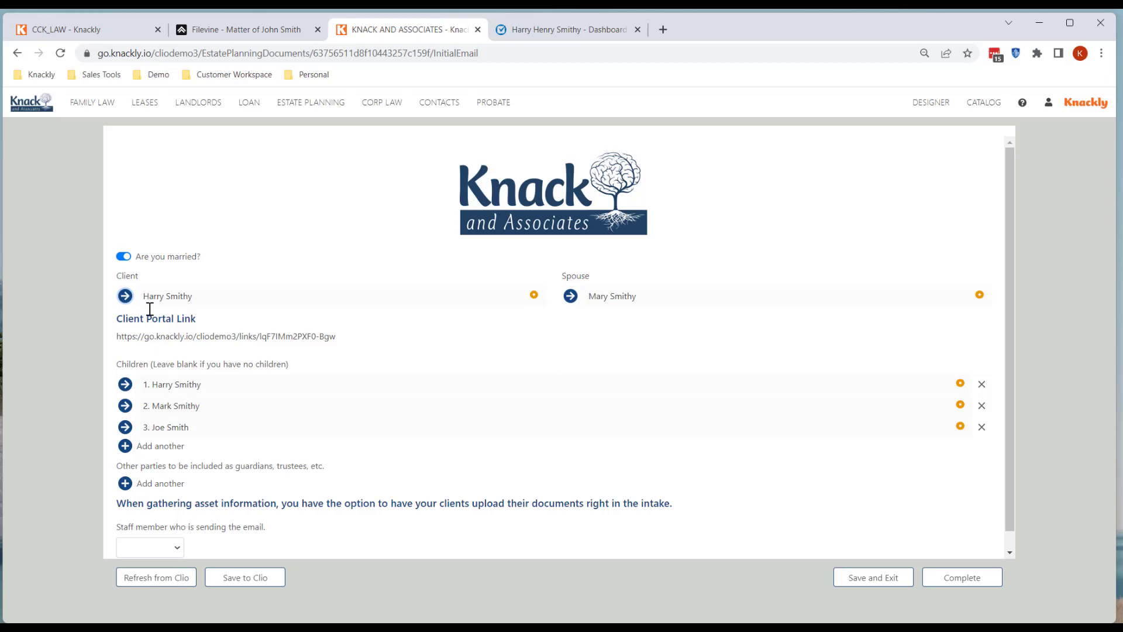
Add a fourth child with first and last name and gender set to female.
left_click(132, 448)
left_click(395, 231)
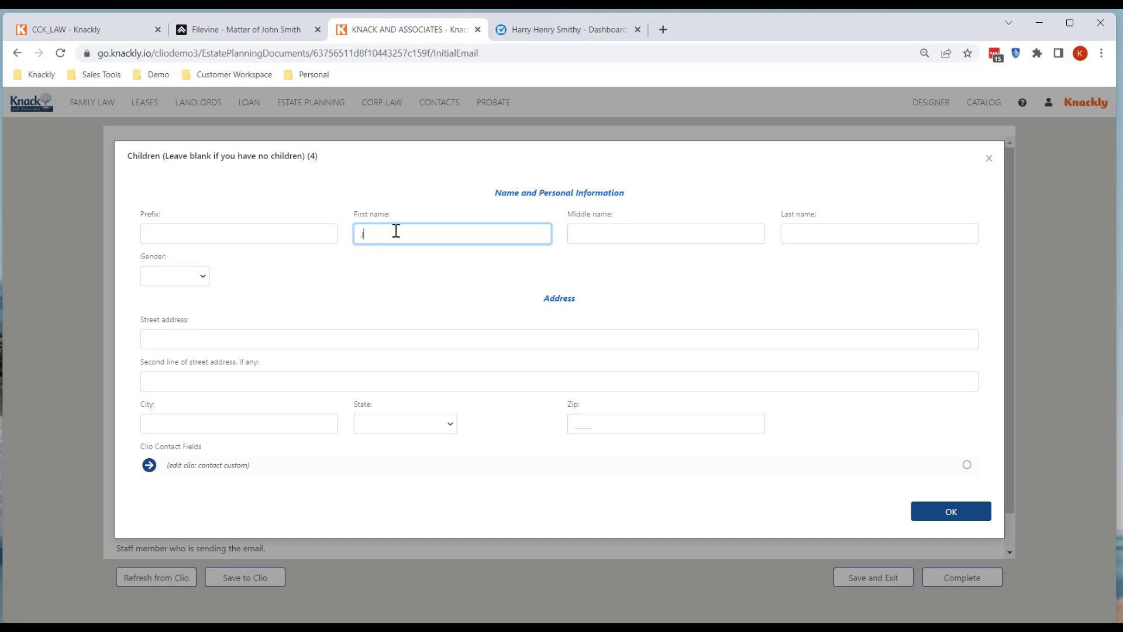
key("Tab")
key("Tab")
type("S")
type("o")
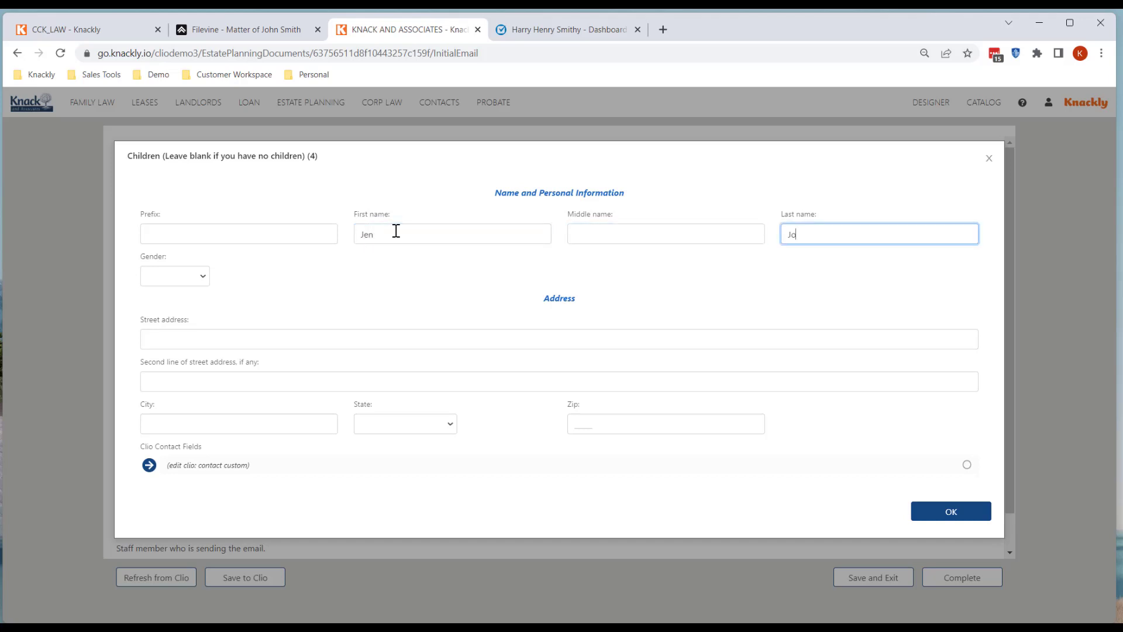
type("nes")
left_click(181, 275)
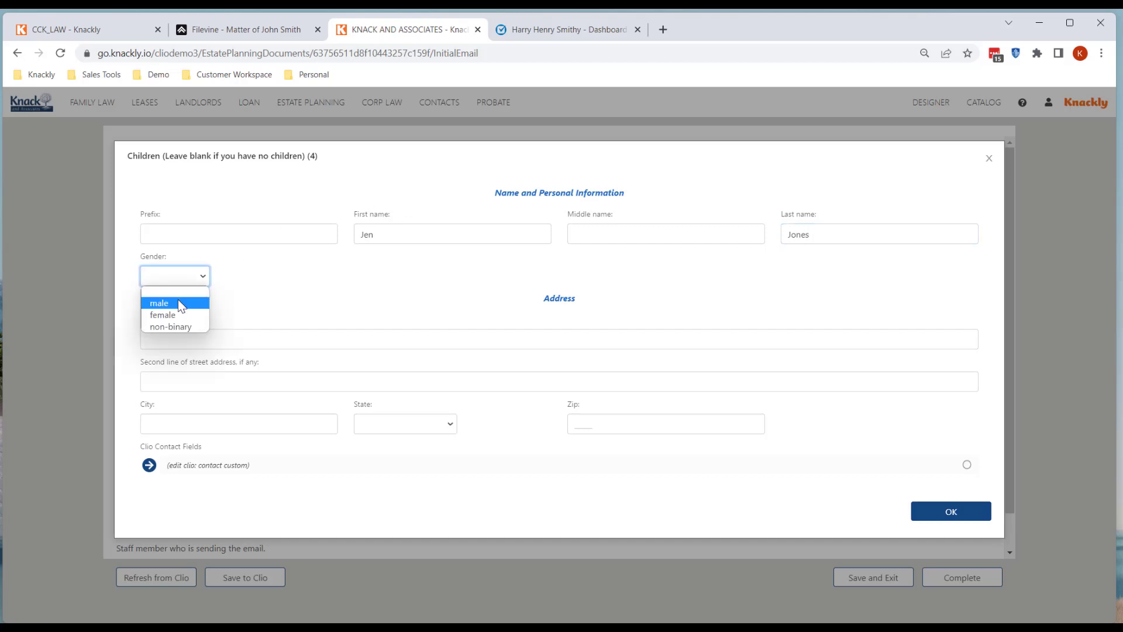
left_click(183, 314)
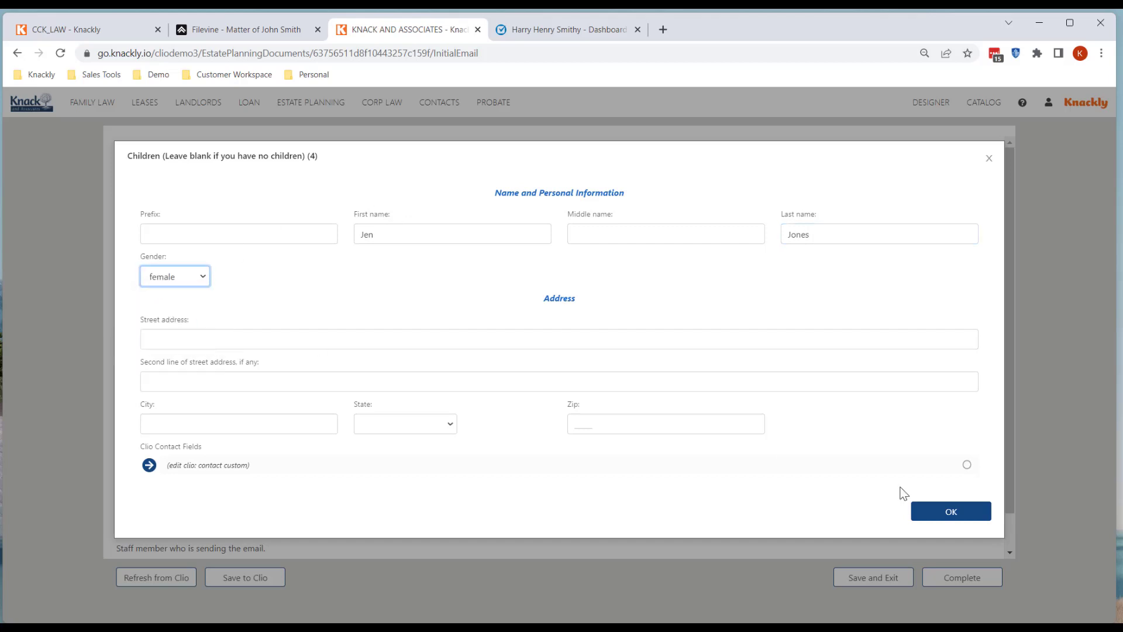
left_click(937, 512)
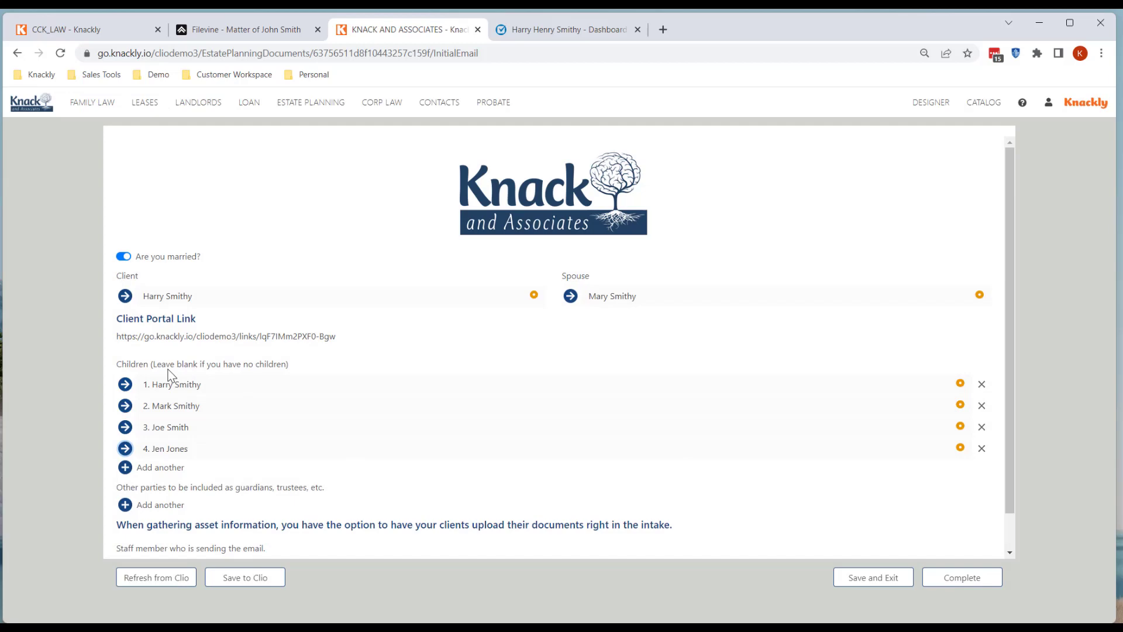
Resave the client's Clio contact and open the client's matter.
left_click(537, 29)
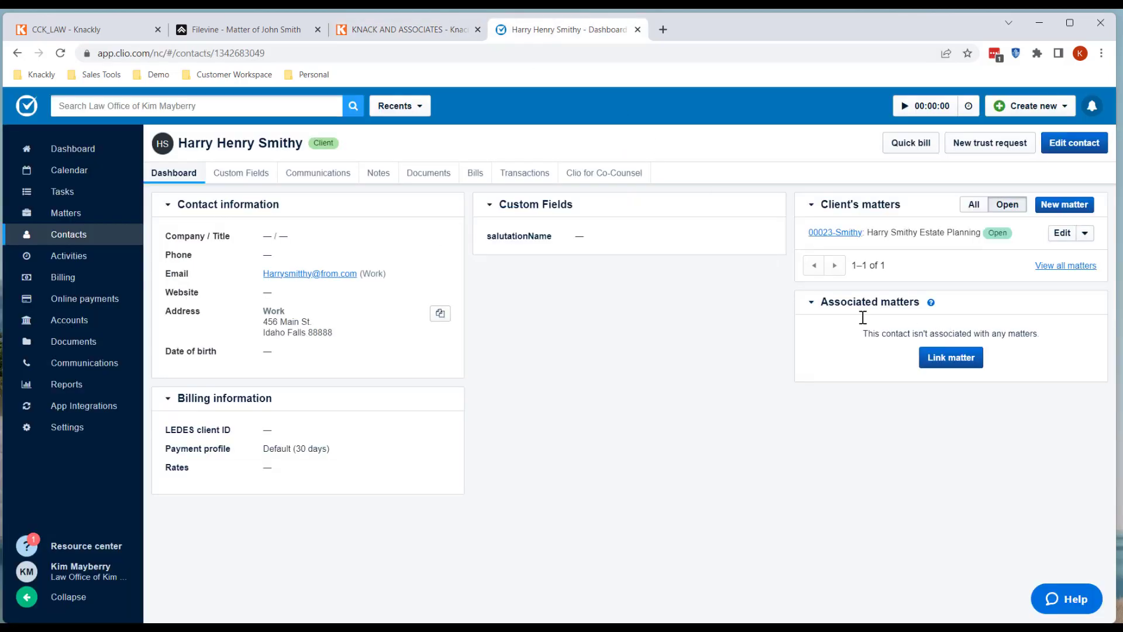
left_click(16, 53)
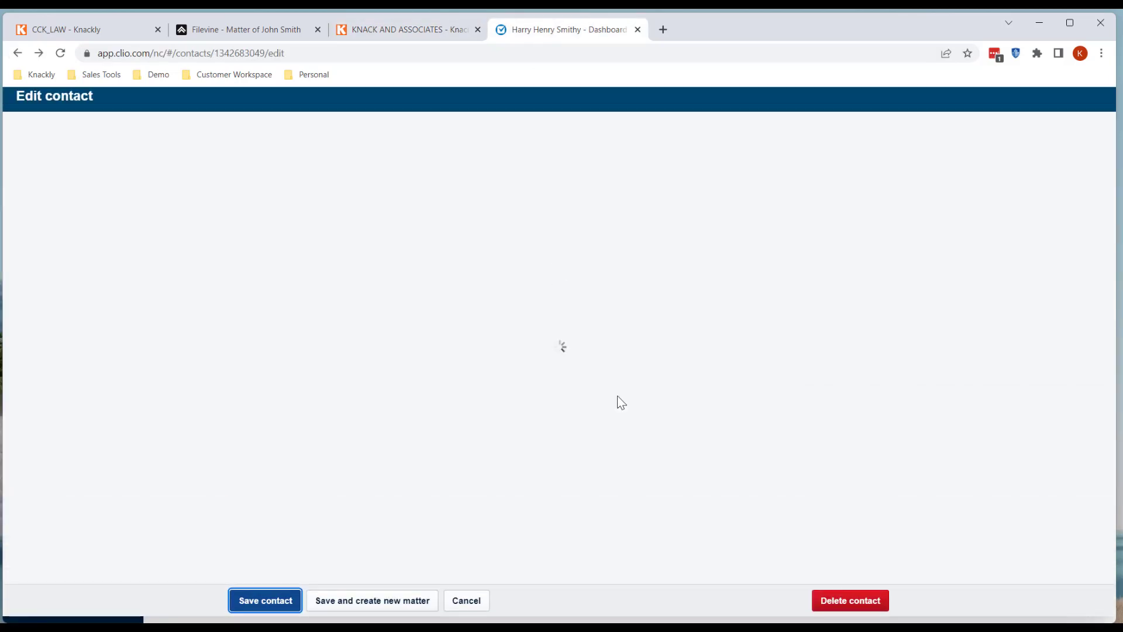
left_click(281, 610)
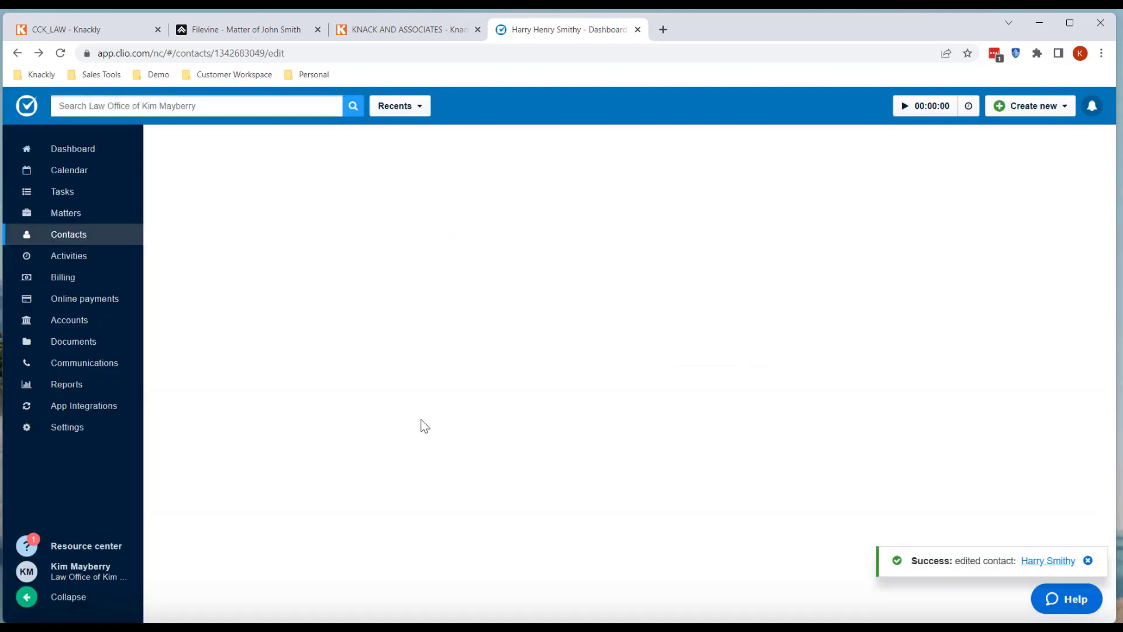
left_click(834, 232)
scroll(915, 483, "down", 6)
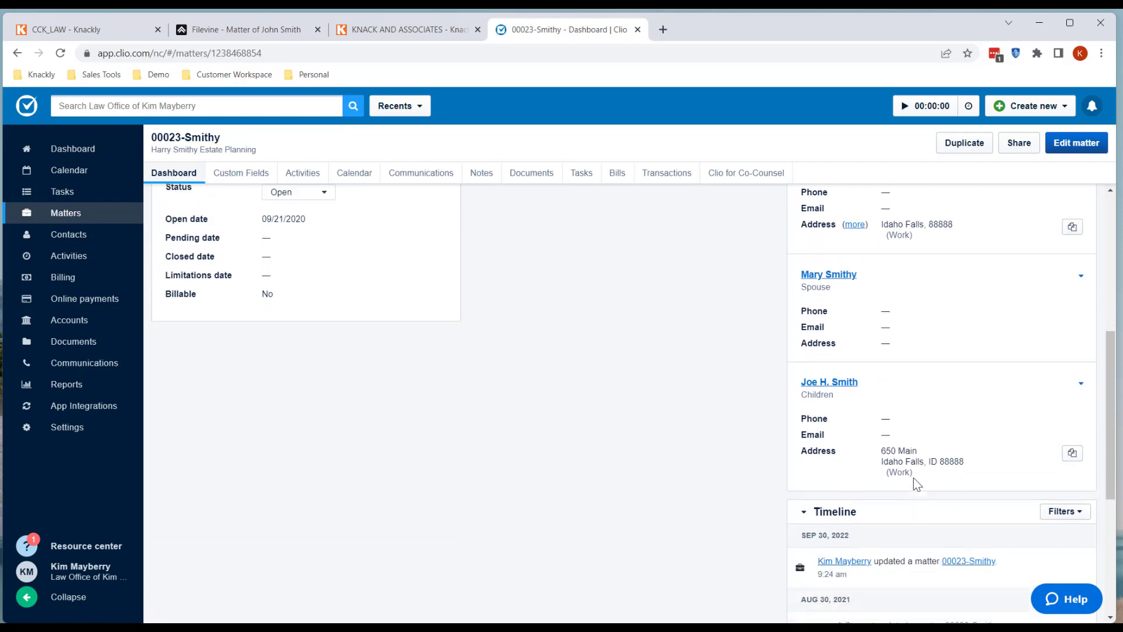
scroll(915, 483, "up", 6)
Save the intake to Clio, then reload the matter to show five related contacts.
left_click(391, 33)
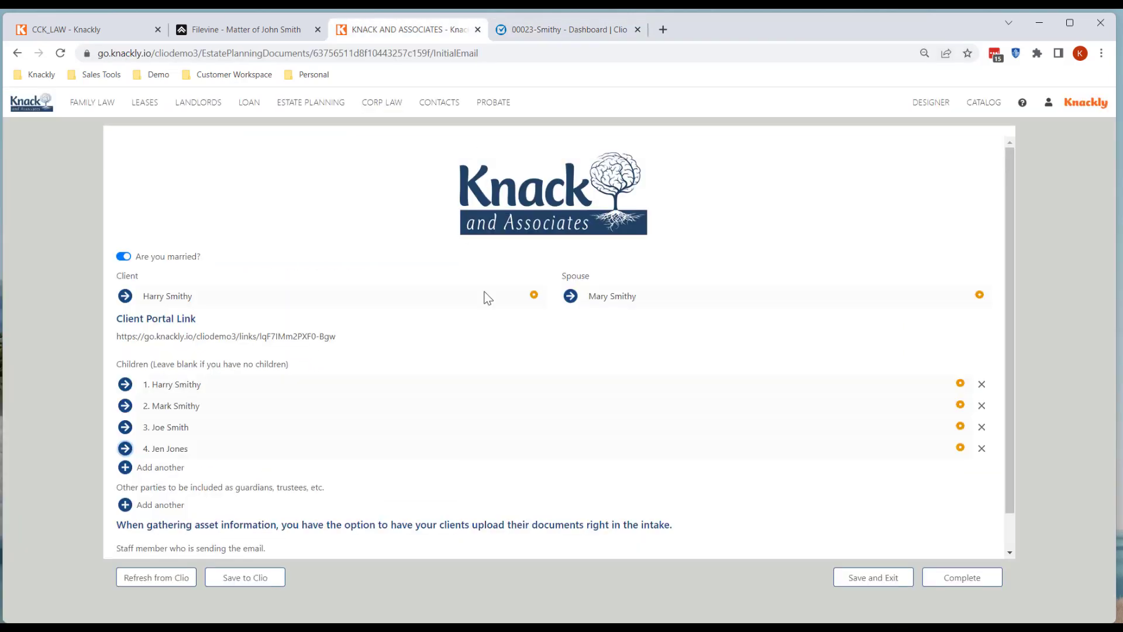
left_click(252, 579)
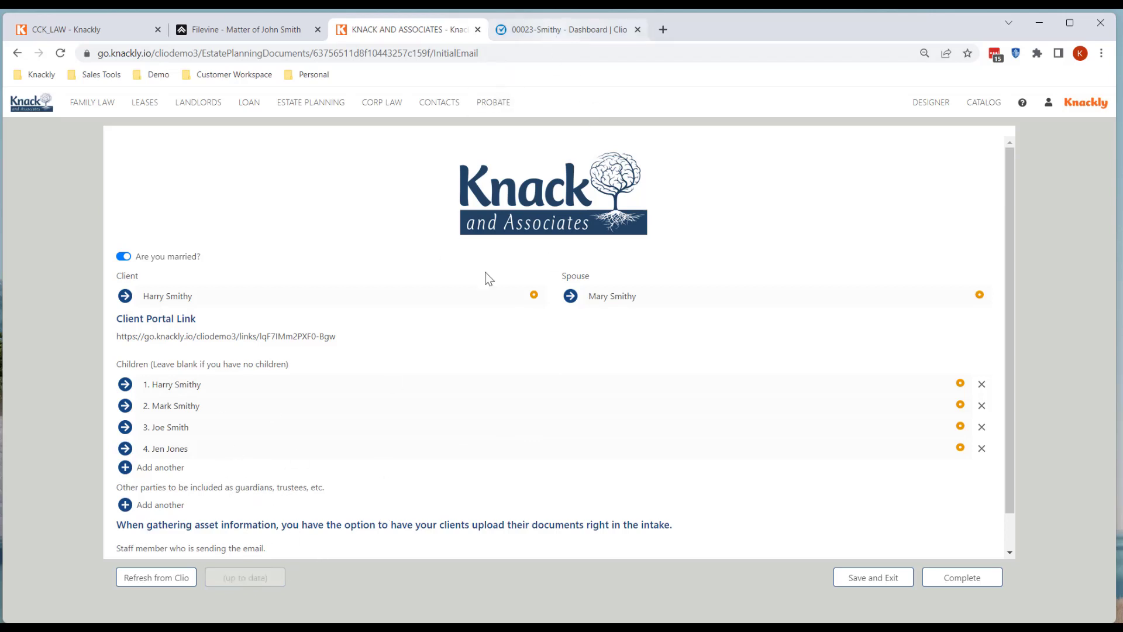
left_click(569, 27)
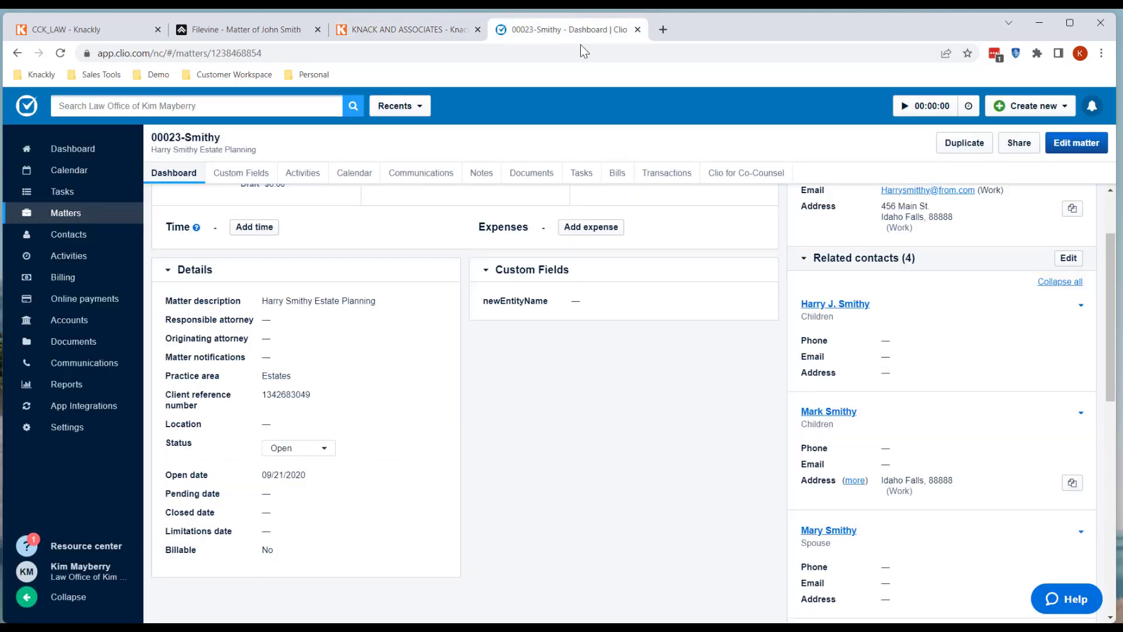
left_click(60, 54)
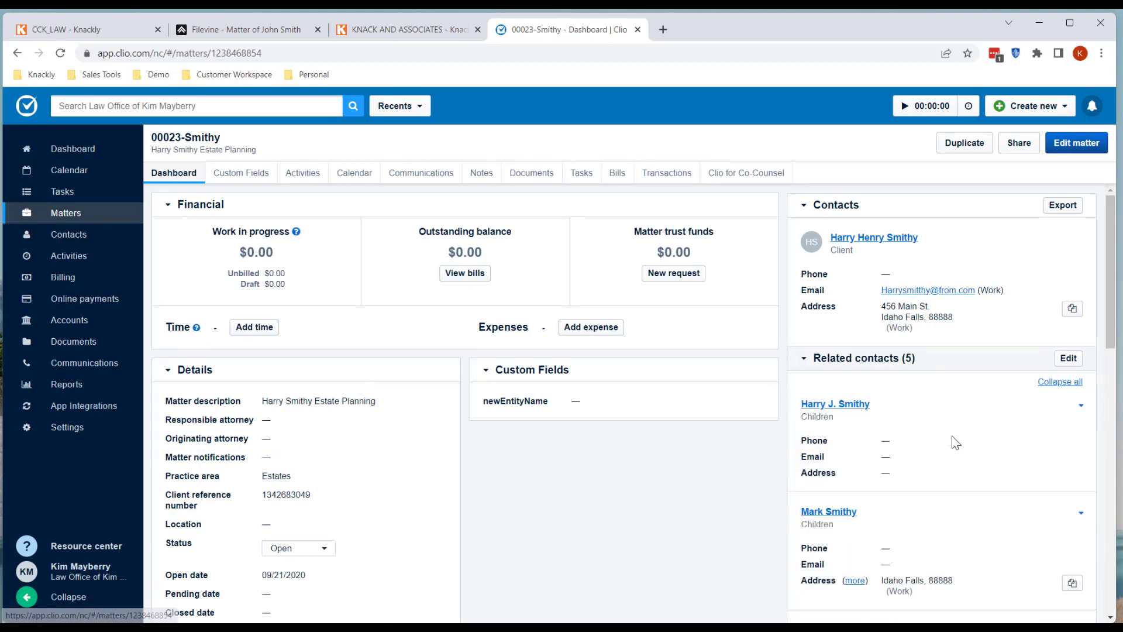
scroll(954, 443, "down", 5)
scroll(953, 442, "down", 2)
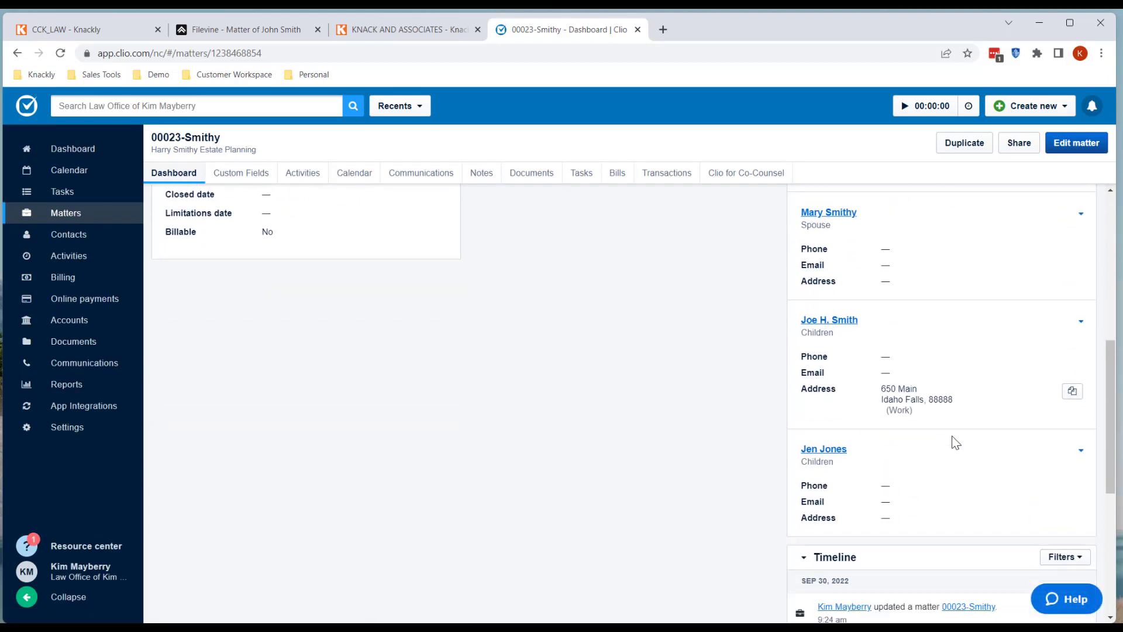